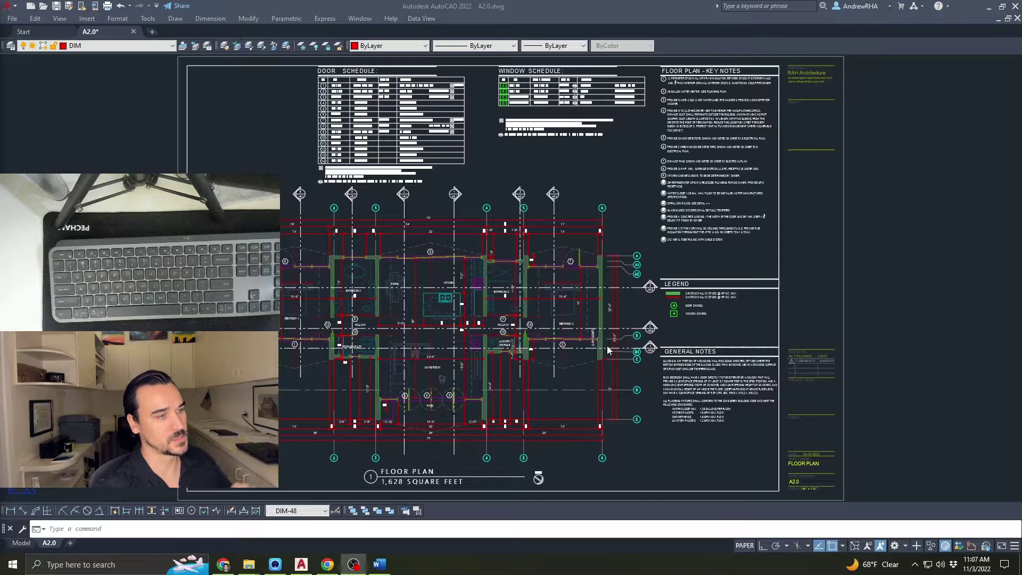
Step: Switch the workspace from Classic Drafting to Drafting & Annotation
{"action": "left_click", "coordinate": [884, 466]}
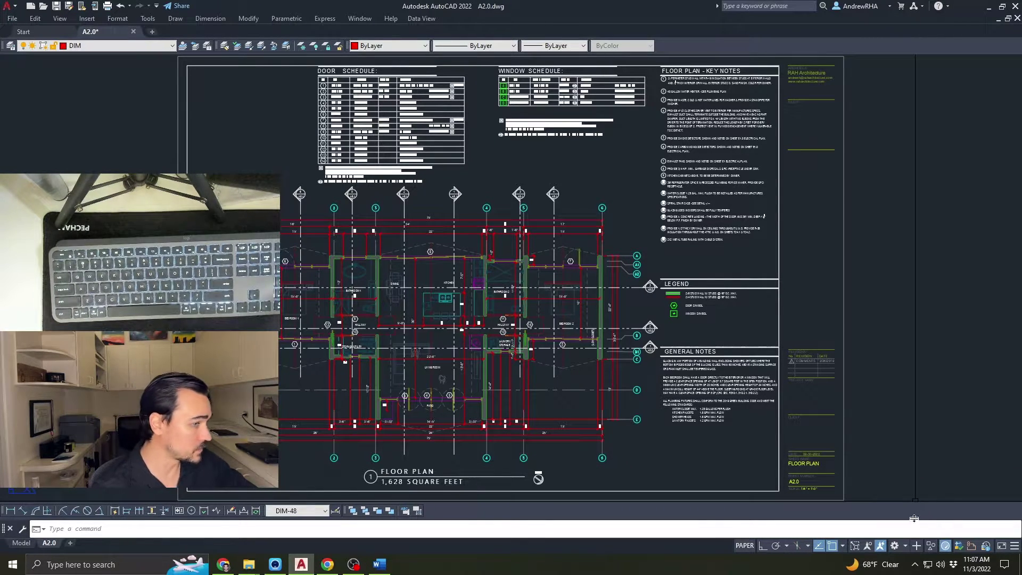
{"action": "left_click", "coordinate": [905, 546]}
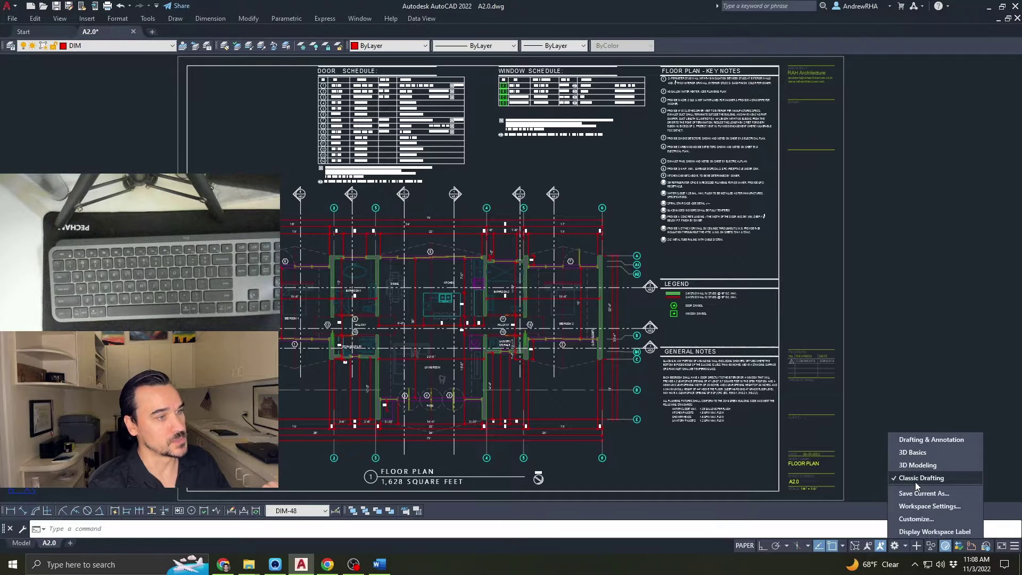
{"action": "left_click", "coordinate": [900, 414]}
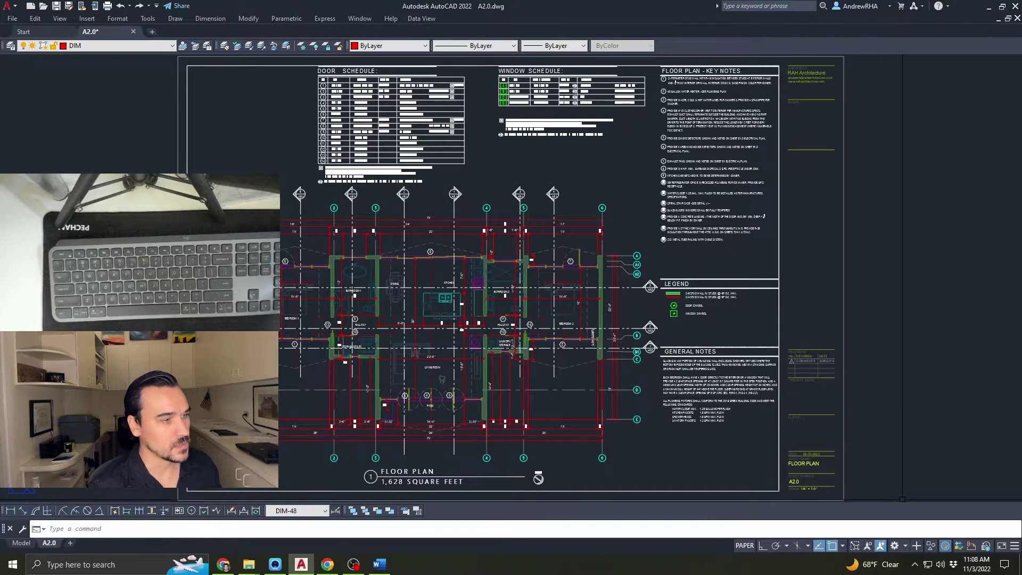
{"action": "left_click", "coordinate": [906, 548]}
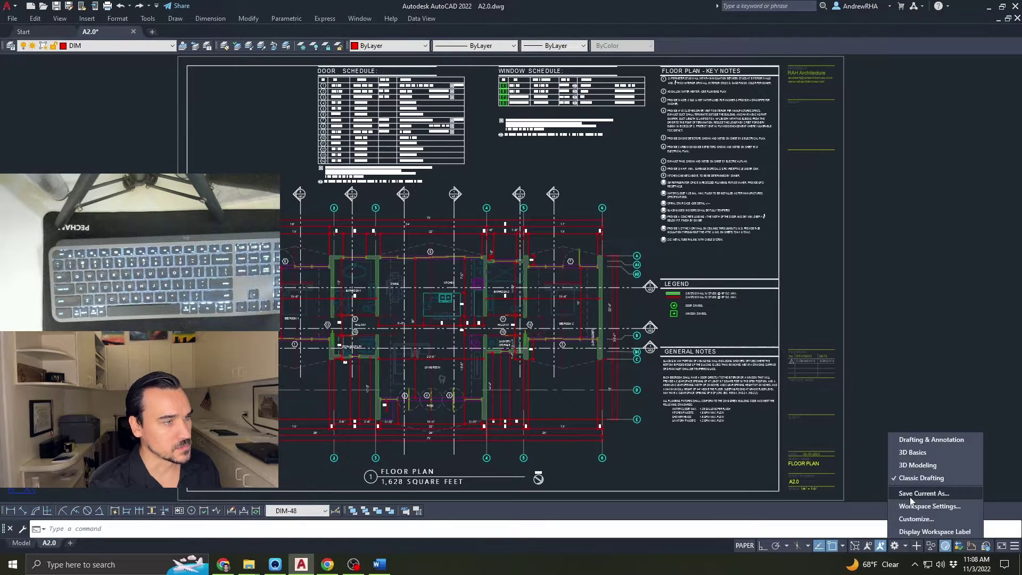
{"action": "left_click", "coordinate": [917, 467]}
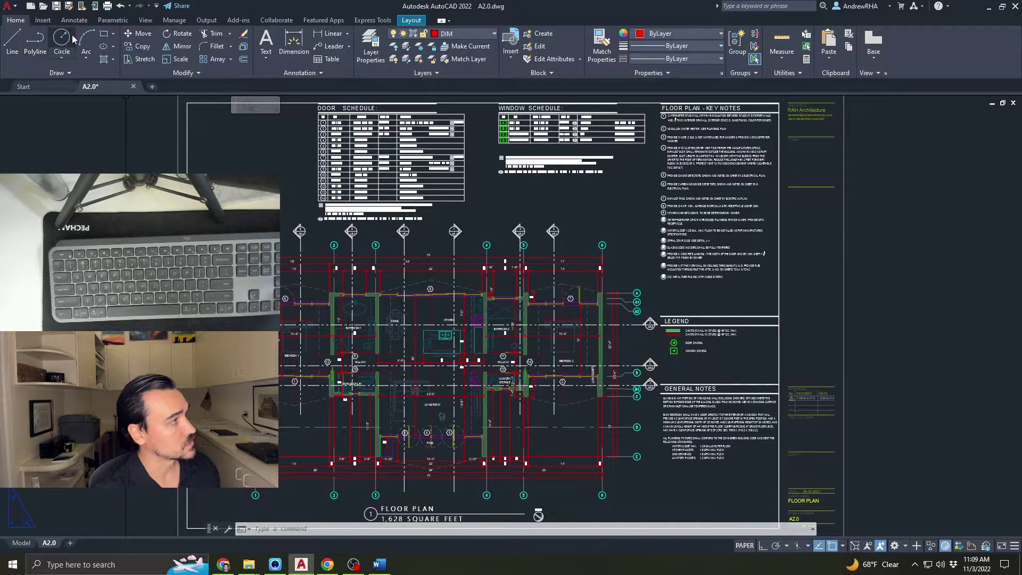
Step: Review the available leader commands and the dimension types grouped under the Linear dimension command
{"action": "left_click", "coordinate": [112, 60]}
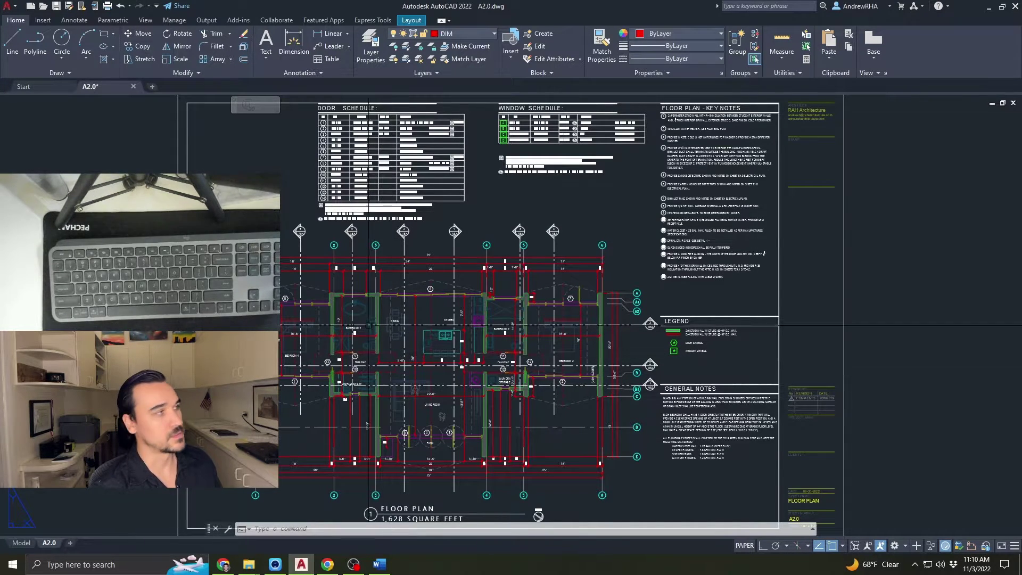
{"action": "left_click", "coordinate": [349, 47]}
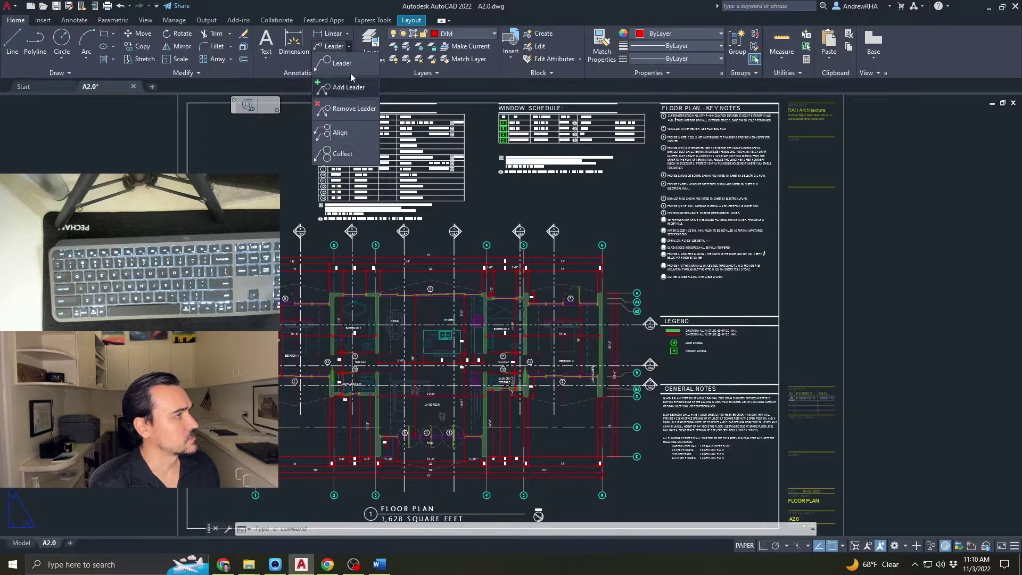
{"action": "left_click", "coordinate": [349, 46]}
{"action": "left_click", "coordinate": [347, 36]}
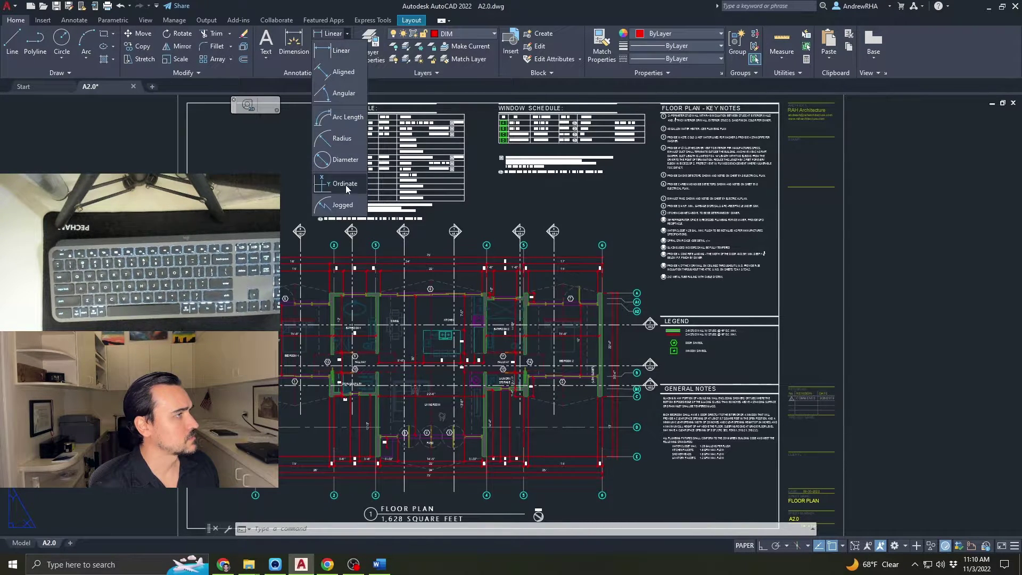
{"action": "left_click", "coordinate": [347, 36]}
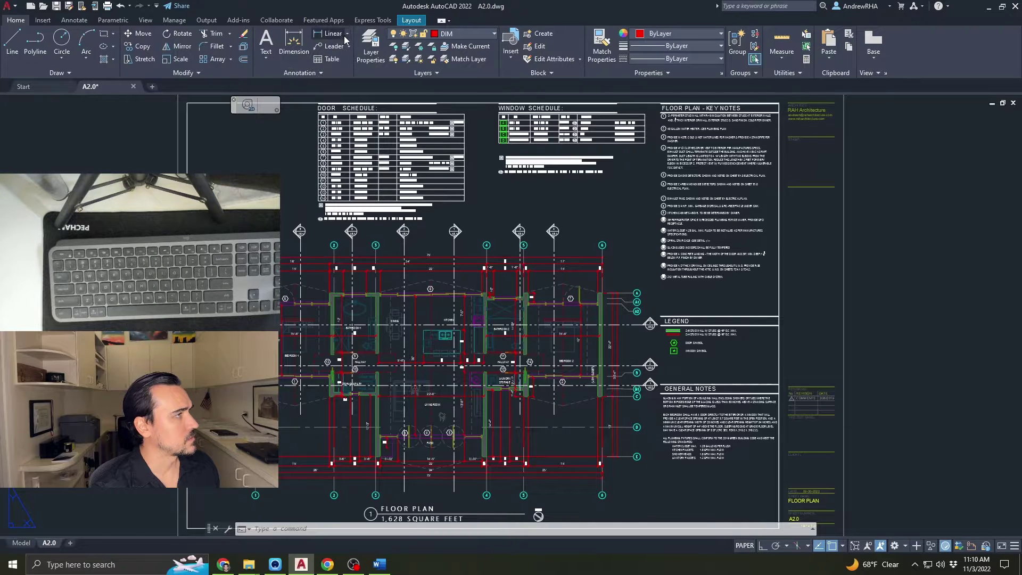
{"action": "left_click", "coordinate": [347, 33]}
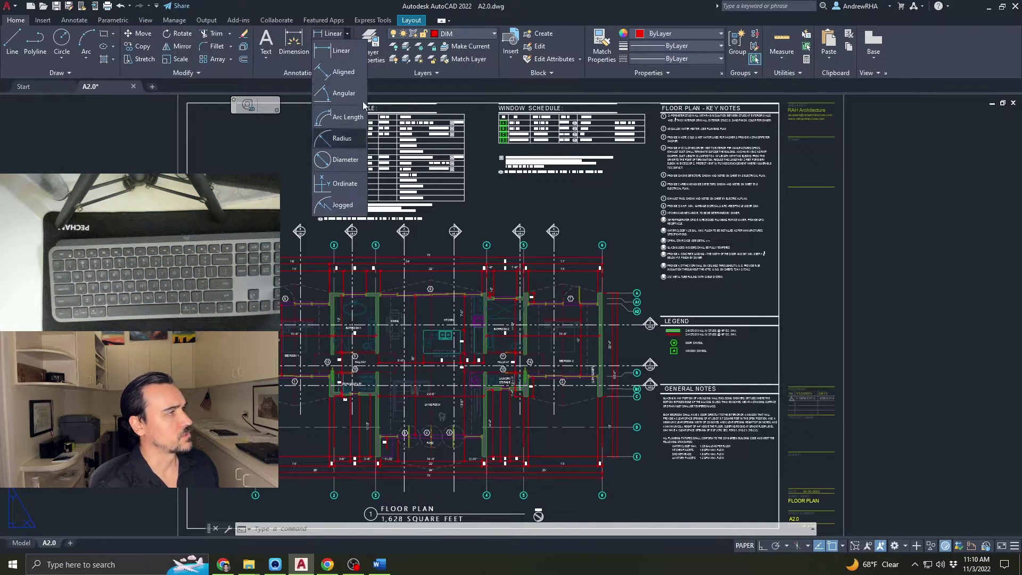
{"action": "left_click", "coordinate": [299, 185]}
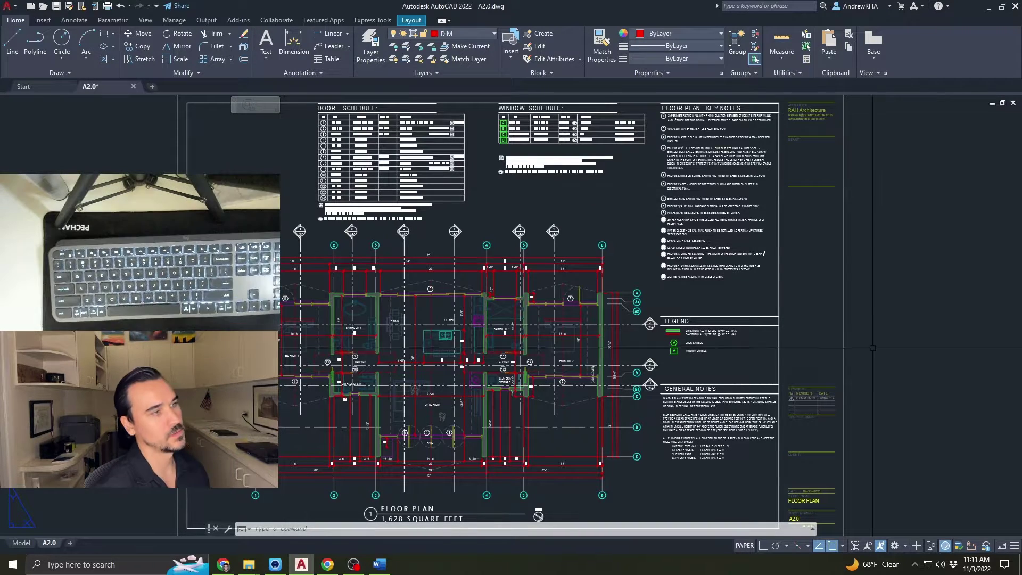
Step: Switch the workspace back to Classic Drafting
{"action": "left_click", "coordinate": [873, 362]}
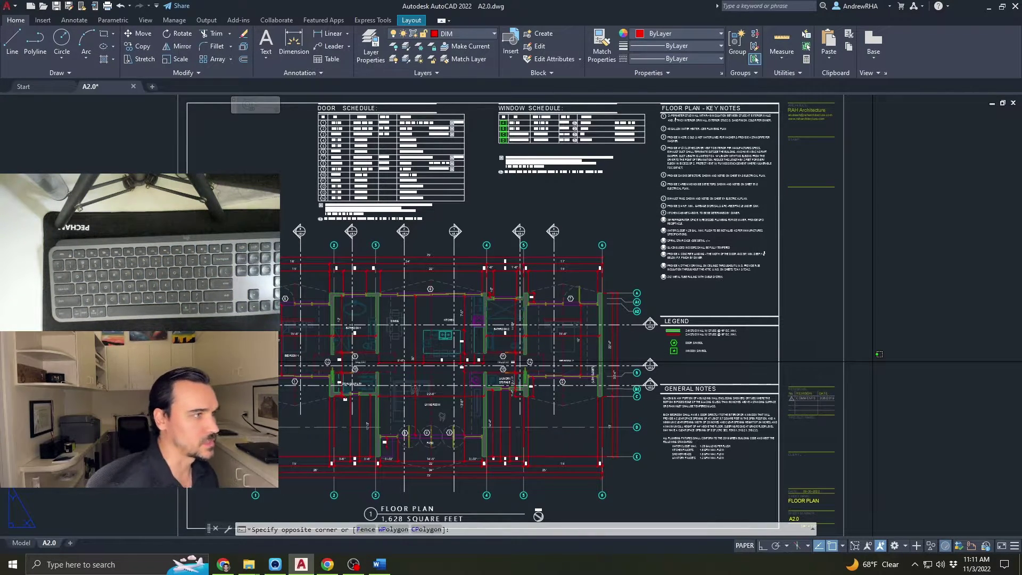
{"action": "left_click", "coordinate": [917, 530]}
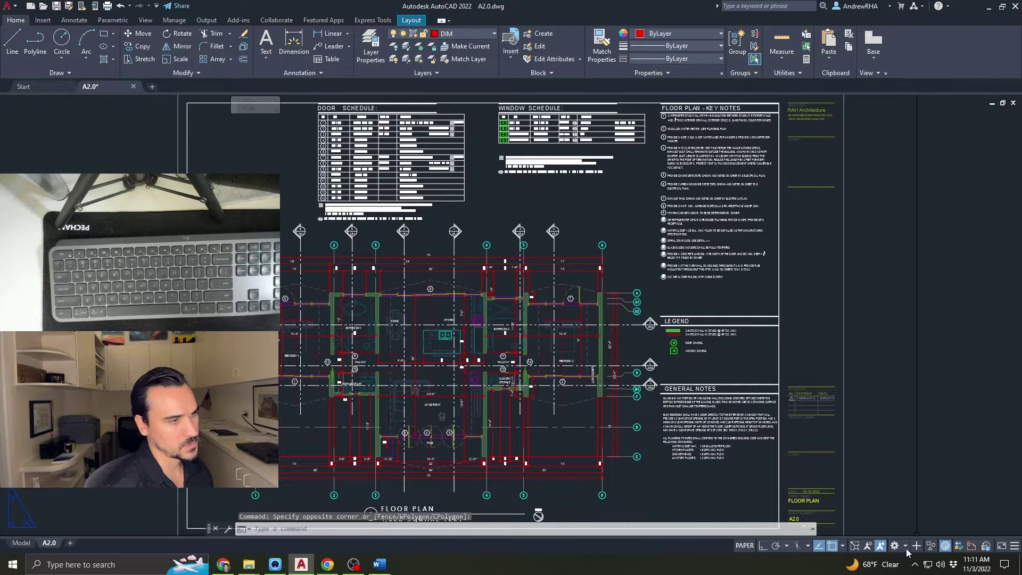
{"action": "left_click", "coordinate": [906, 548]}
{"action": "left_click", "coordinate": [925, 480]}
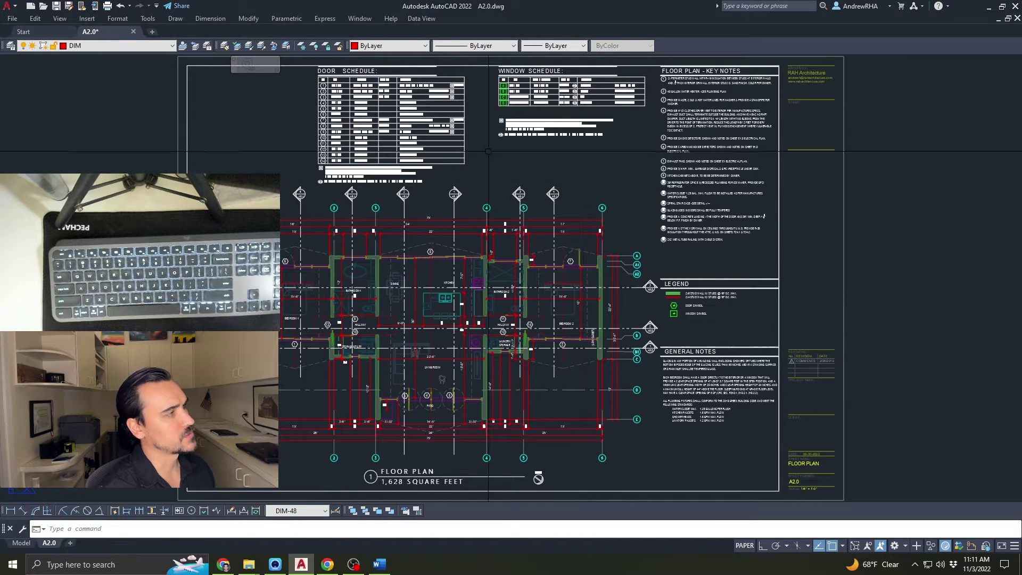
{"action": "left_click", "coordinate": [905, 546]}
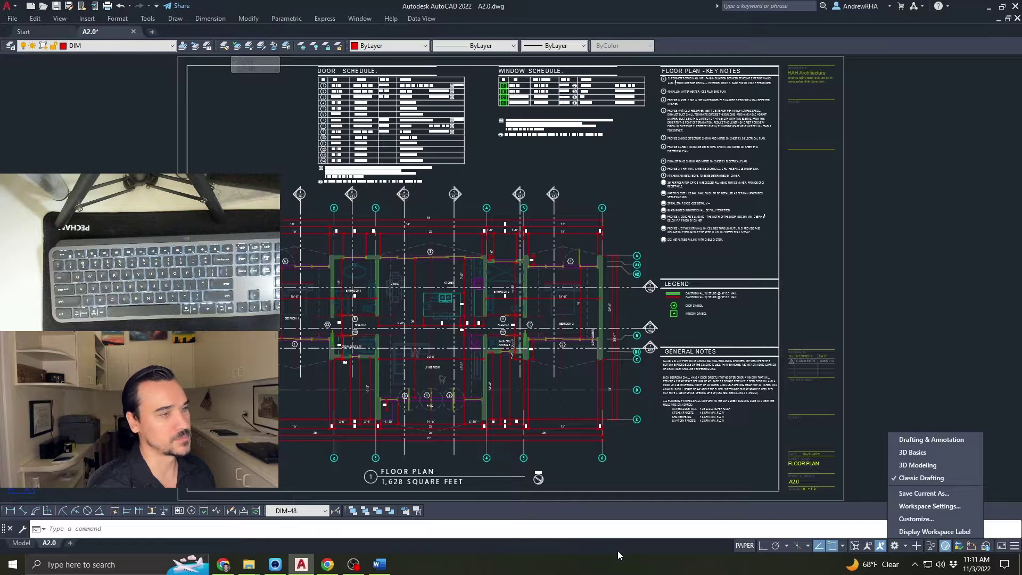
{"action": "left_click", "coordinate": [965, 372]}
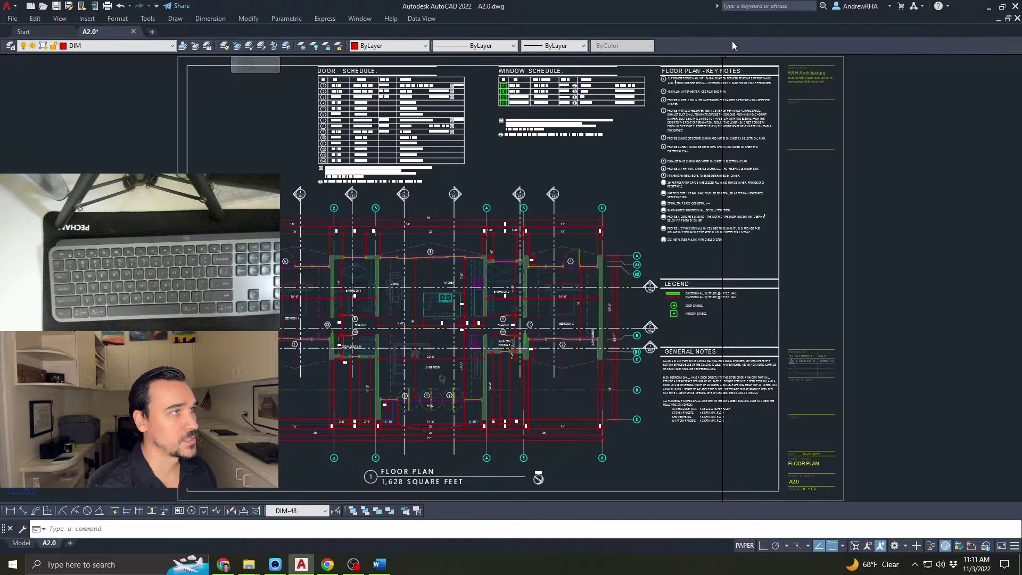
Step: Show the AutoCAD Modify toolbar and dock it in line with the Properties toolbar
{"action": "right_click", "coordinate": [681, 45]}
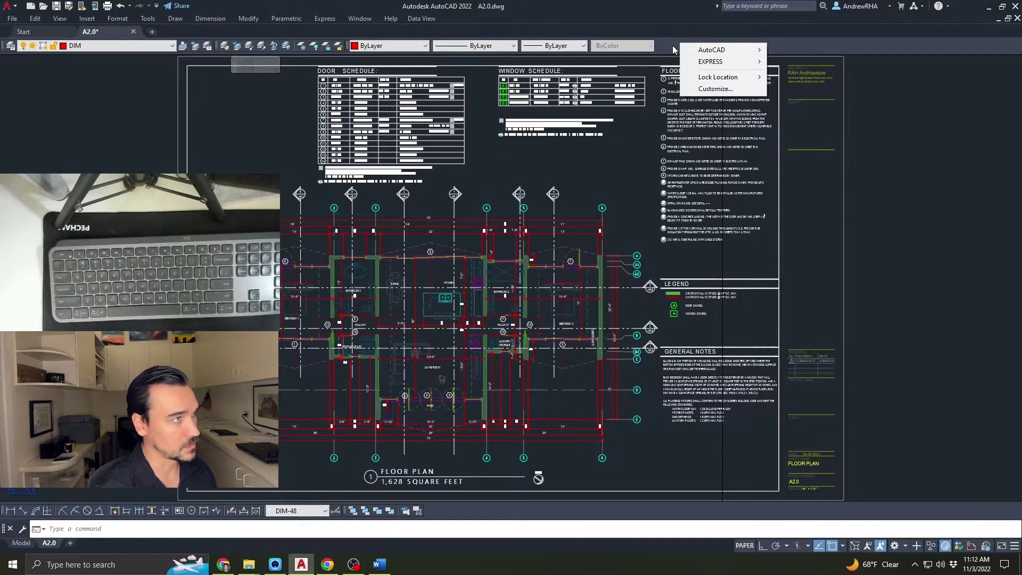
{"action": "mouse_move", "coordinate": [730, 50]}
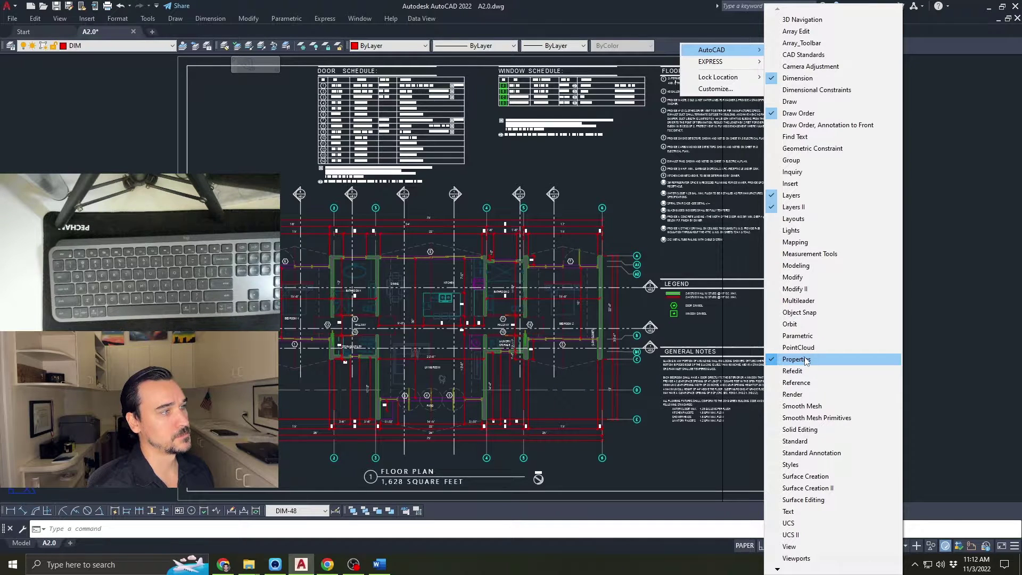
{"action": "left_click", "coordinate": [817, 273]}
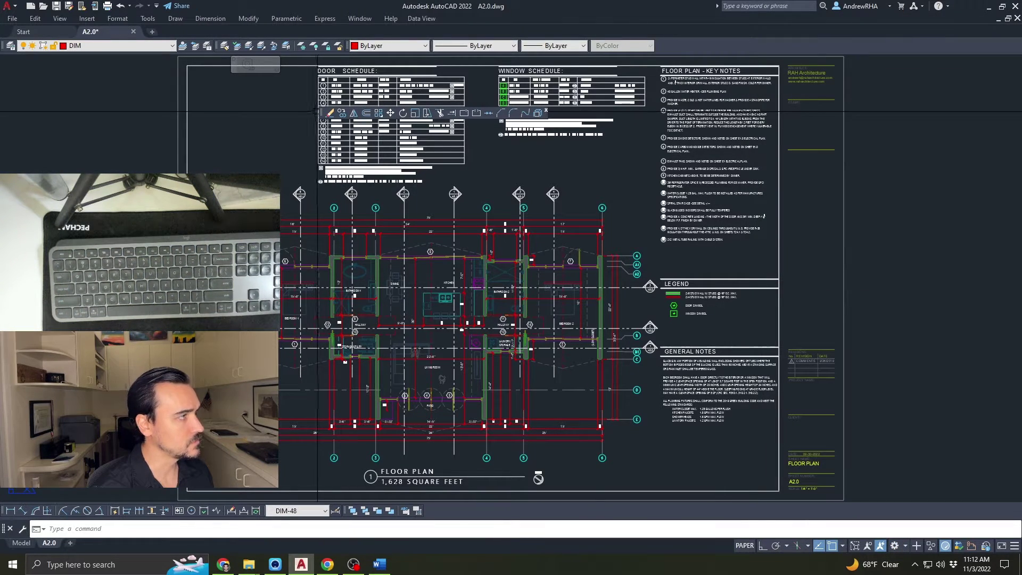
{"action": "left_click_drag", "start_coordinate": [321, 112], "coordinate": [410, 94]}
{"action": "left_click_drag", "start_coordinate": [779, 52], "coordinate": [775, 46]}
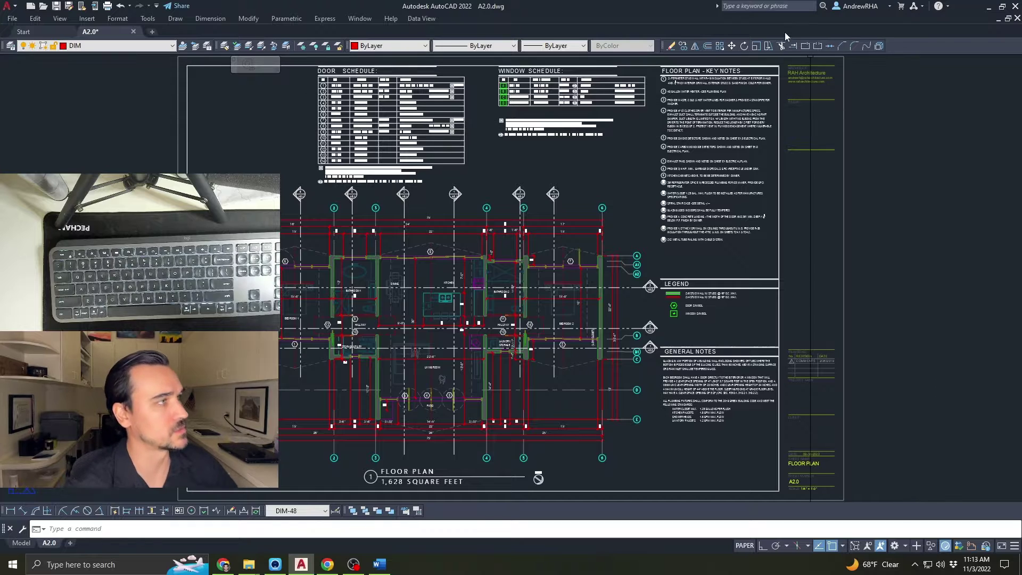
Step: Redock the Modify toolbar beside the Draw Order toolbar, and finally vertically along the drawing area's left edge
{"action": "left_click_drag", "start_coordinate": [664, 50], "coordinate": [541, 510]}
{"action": "left_click_drag", "start_coordinate": [440, 515], "coordinate": [441, 516]}
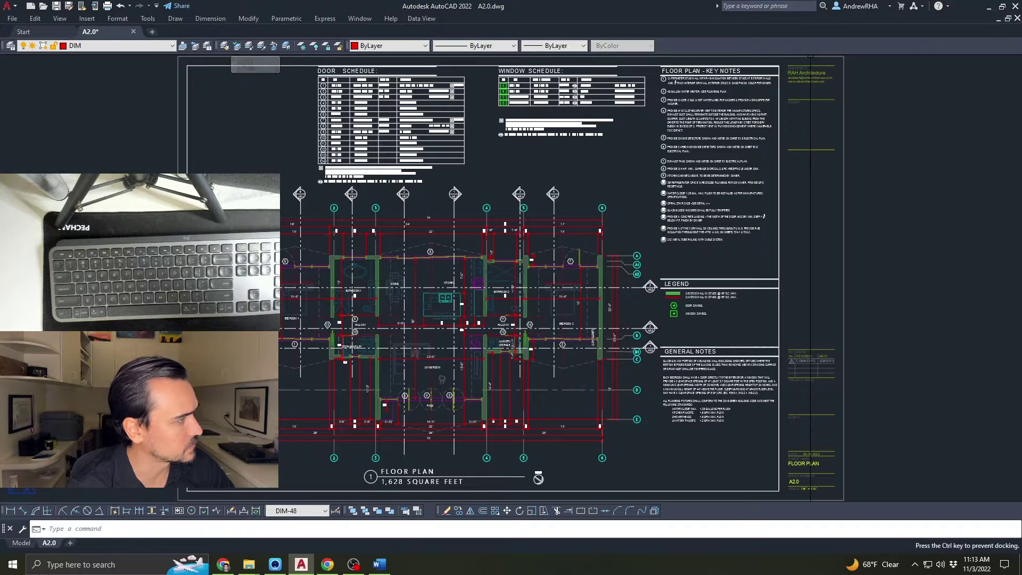
{"action": "left_click_drag", "start_coordinate": [441, 515], "coordinate": [7, 126]}
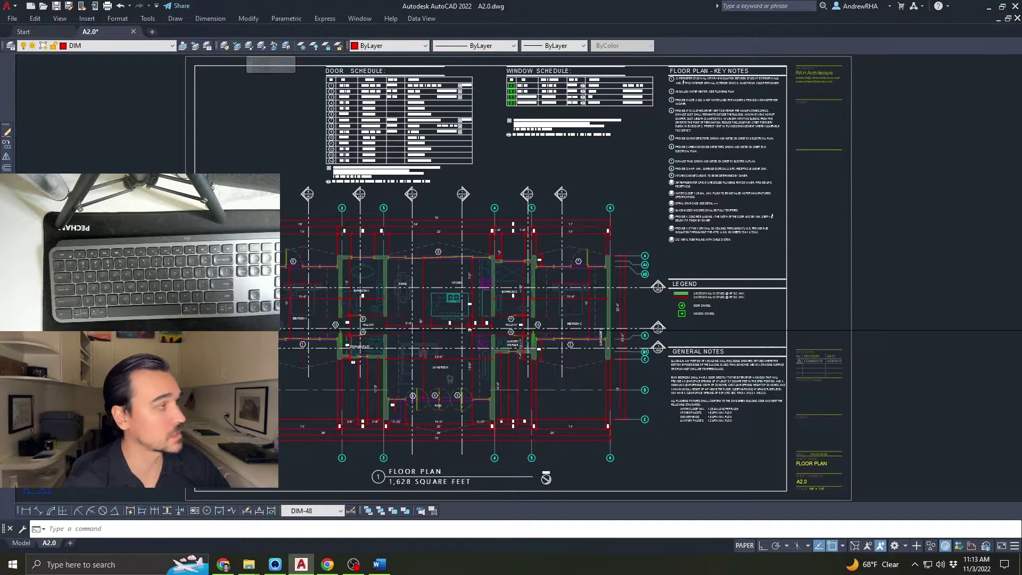
{"action": "left_click_drag", "start_coordinate": [7, 126], "coordinate": [10, 128]}
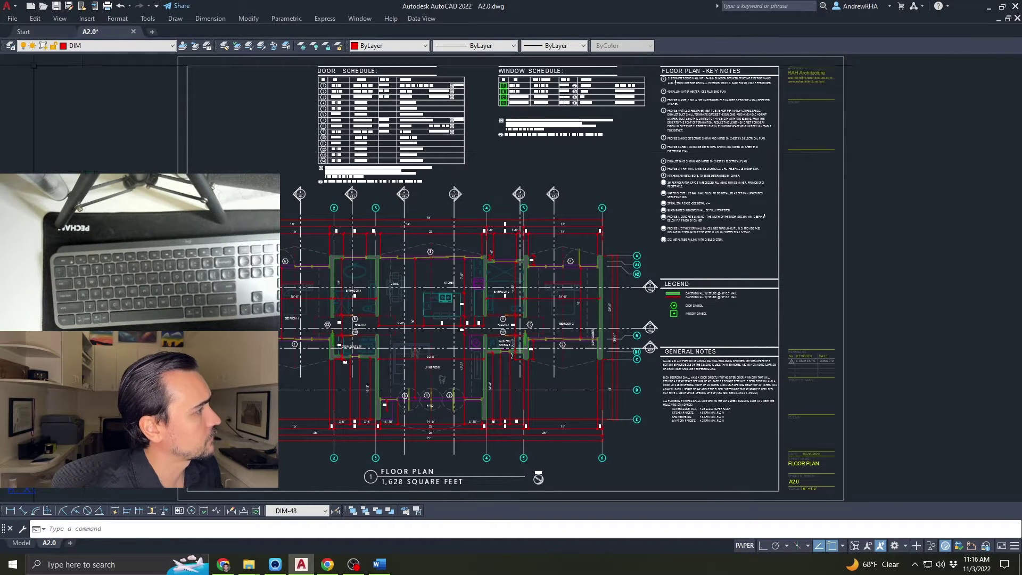
Step: Try docking the Layer Properties Manager palette along the left edge of the drawing area, and undock it
{"action": "left_click", "coordinate": [11, 46]}
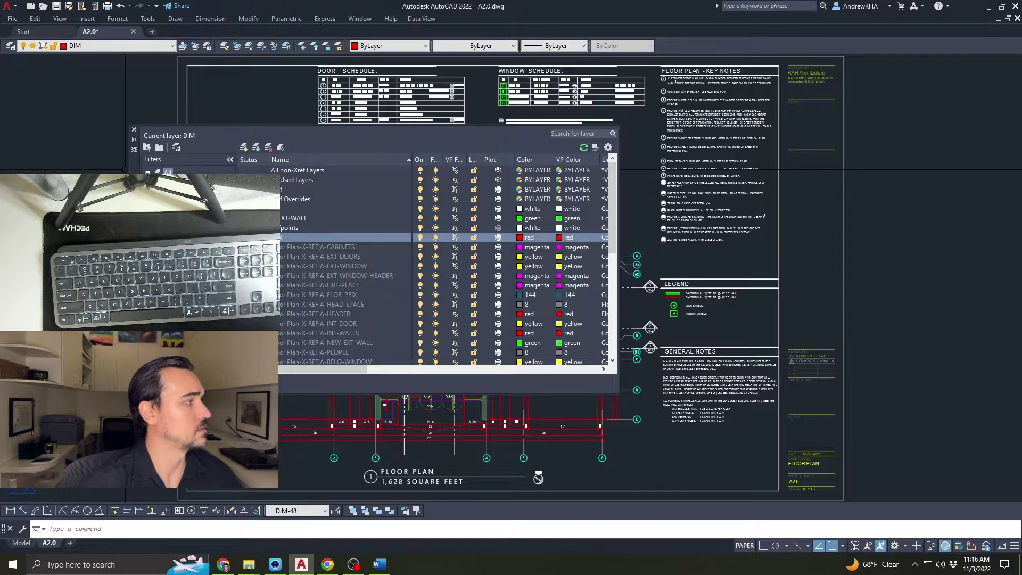
{"action": "left_click_drag", "start_coordinate": [134, 240], "coordinate": [16, 158]}
{"action": "mouse_move", "coordinate": [34, 161]}
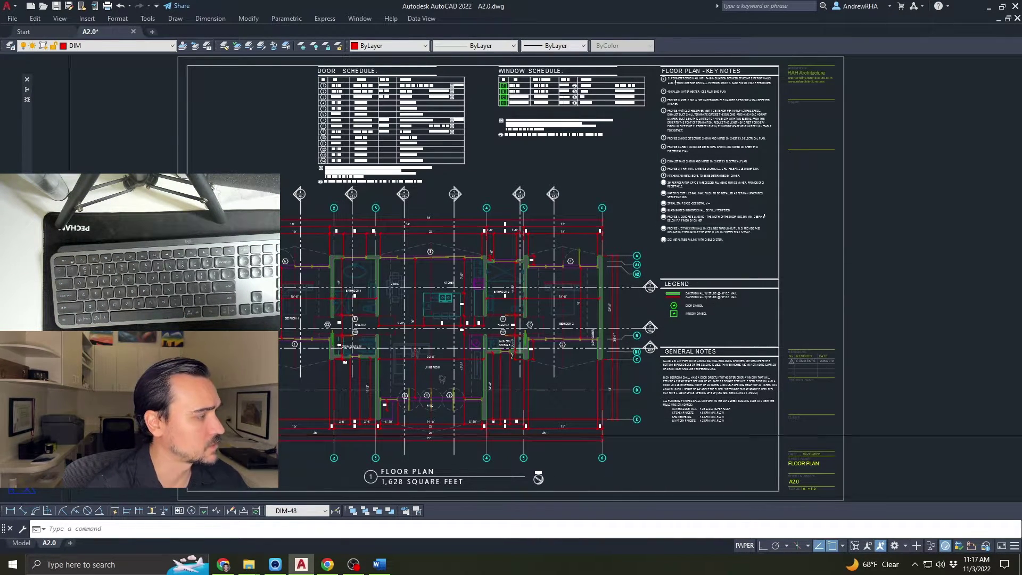
{"action": "mouse_move", "coordinate": [137, 170]}
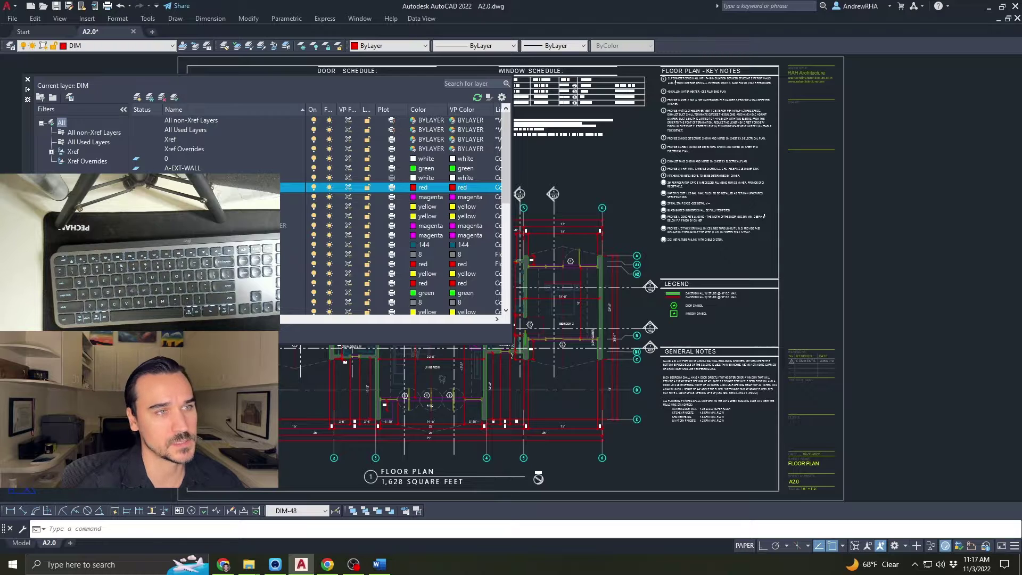
{"action": "left_click_drag", "start_coordinate": [27, 216], "coordinate": [6, 249]}
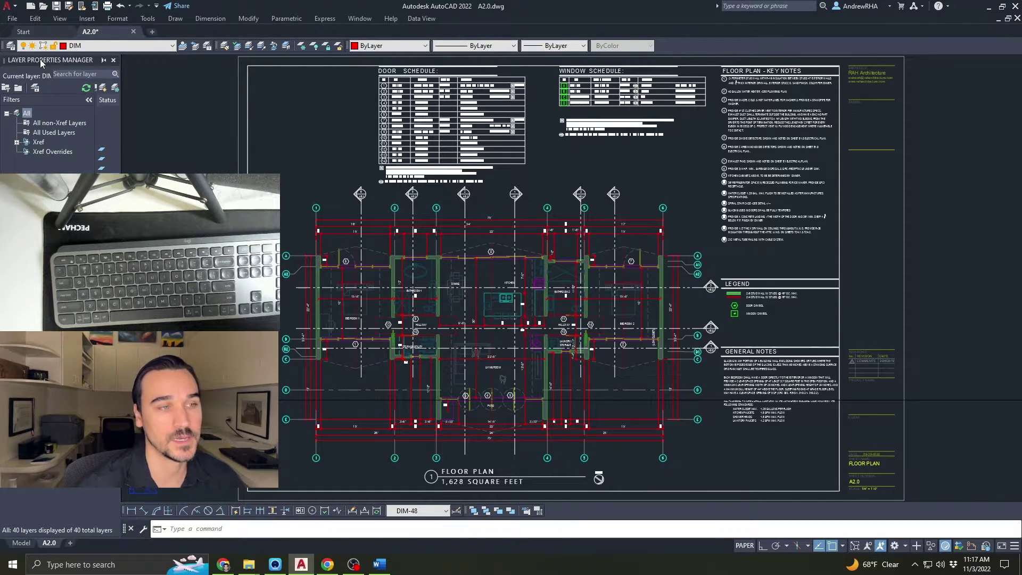
{"action": "left_click_drag", "start_coordinate": [40, 59], "coordinate": [1, 121]}
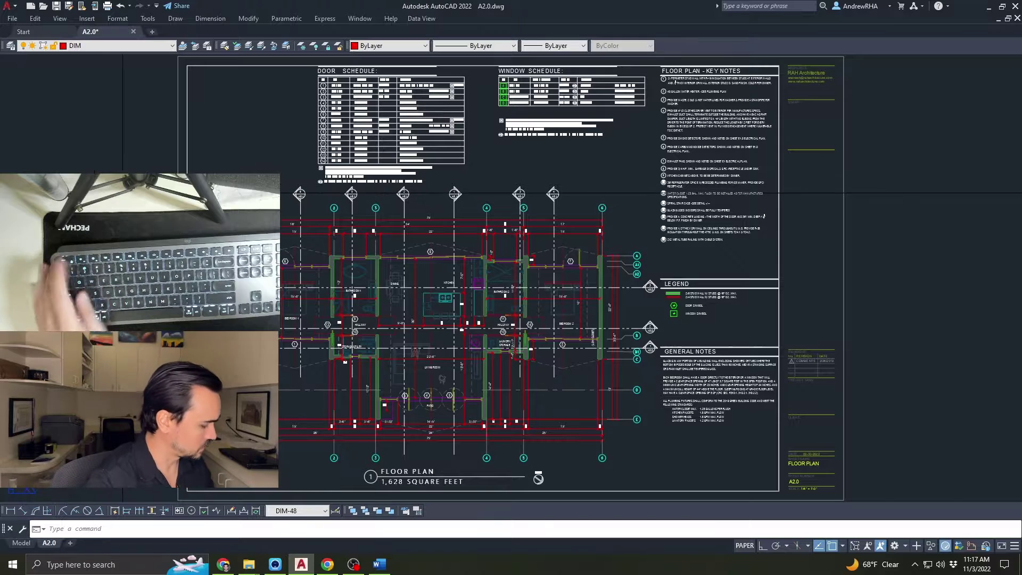
Step: Open the External References palette and the Layer Properties Manager as floating palettes over the drawing
{"action": "type", "text": "xref"}
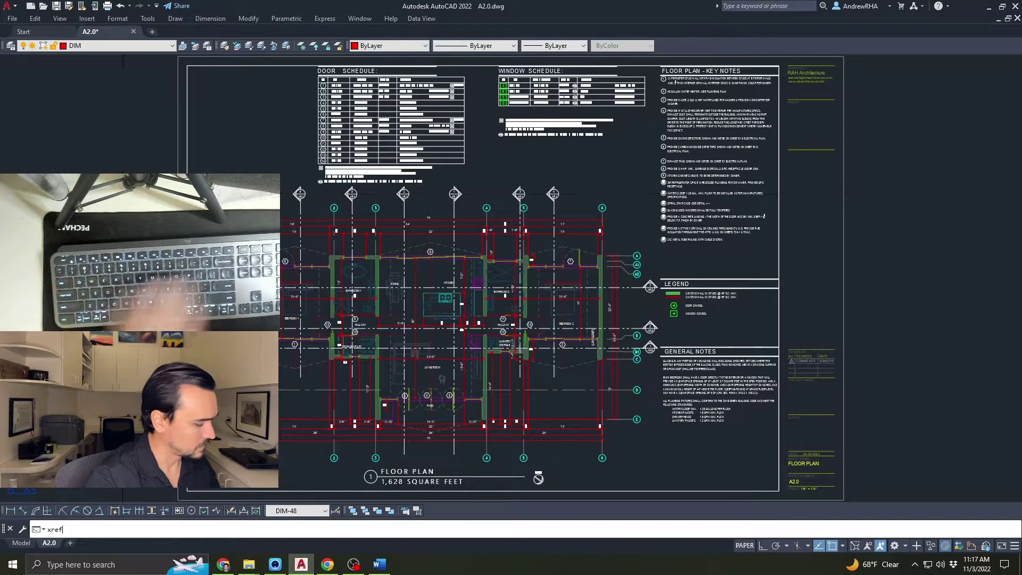
{"action": "key", "text": "Return"}
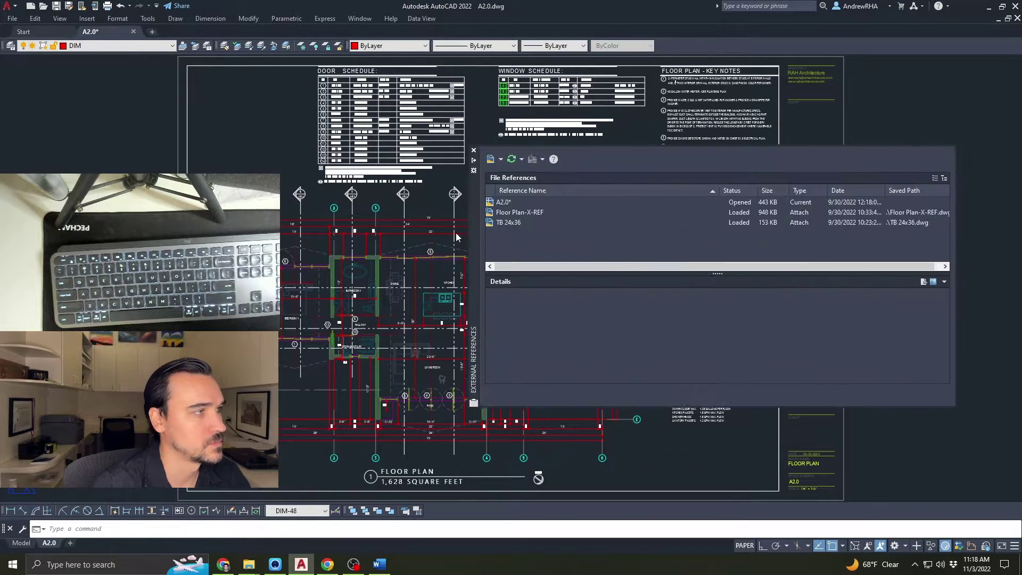
{"action": "left_click_drag", "start_coordinate": [473, 234], "coordinate": [35, 318]}
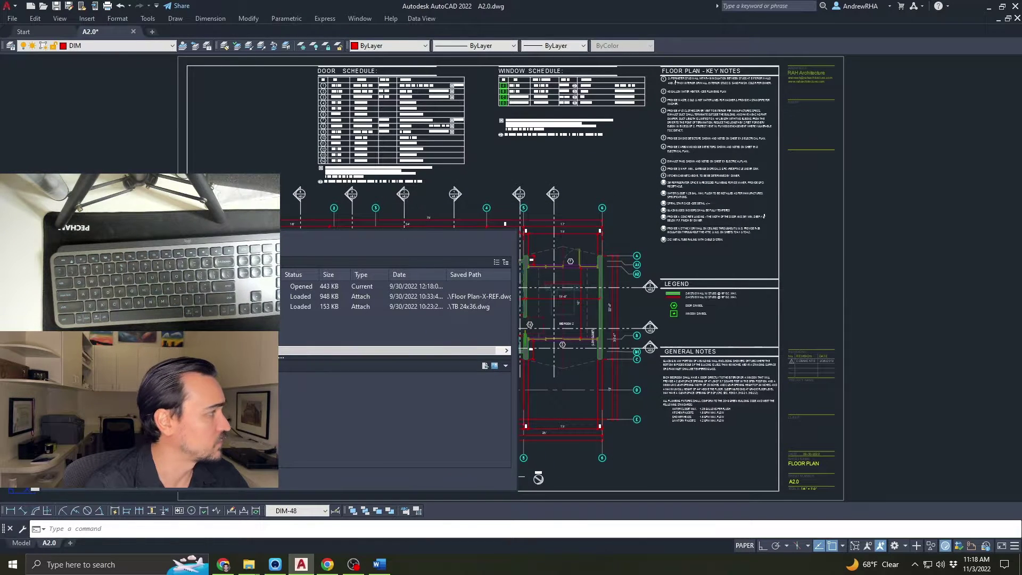
{"action": "type", "text": "la"}
{"action": "key", "text": "Return"}
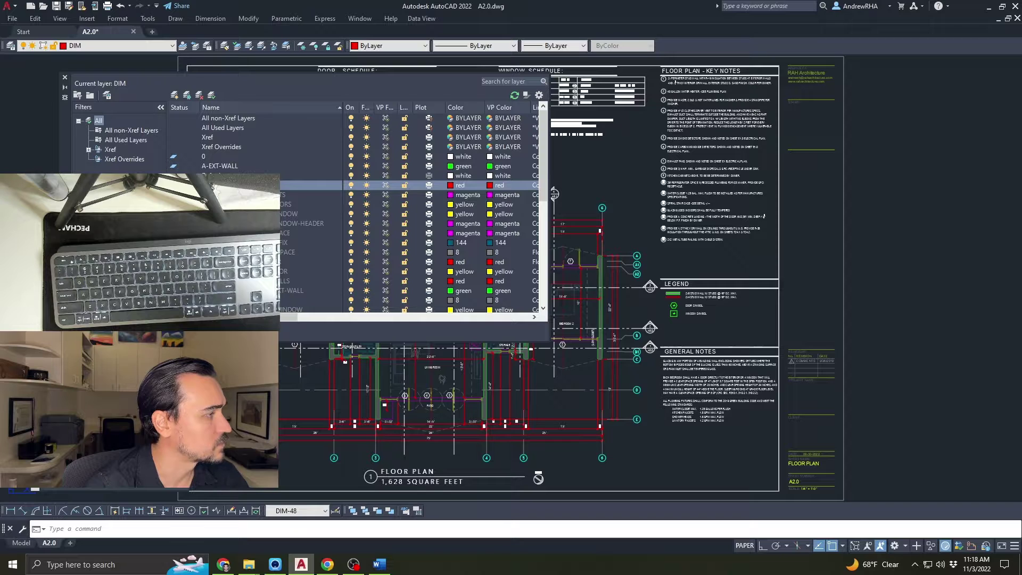
Step: Dock the External References palette along the drawing area's right edge and the Layer Properties Manager along its left edge
{"action": "mouse_move", "coordinate": [35, 325]}
{"action": "left_mouse_down"}
{"action": "mouse_move", "coordinate": [186, 326]}
{"action": "mouse_move", "coordinate": [789, 190]}
{"action": "mouse_move", "coordinate": [1020, 190]}
{"action": "mouse_move", "coordinate": [1018, 229]}
{"action": "left_mouse_up"}
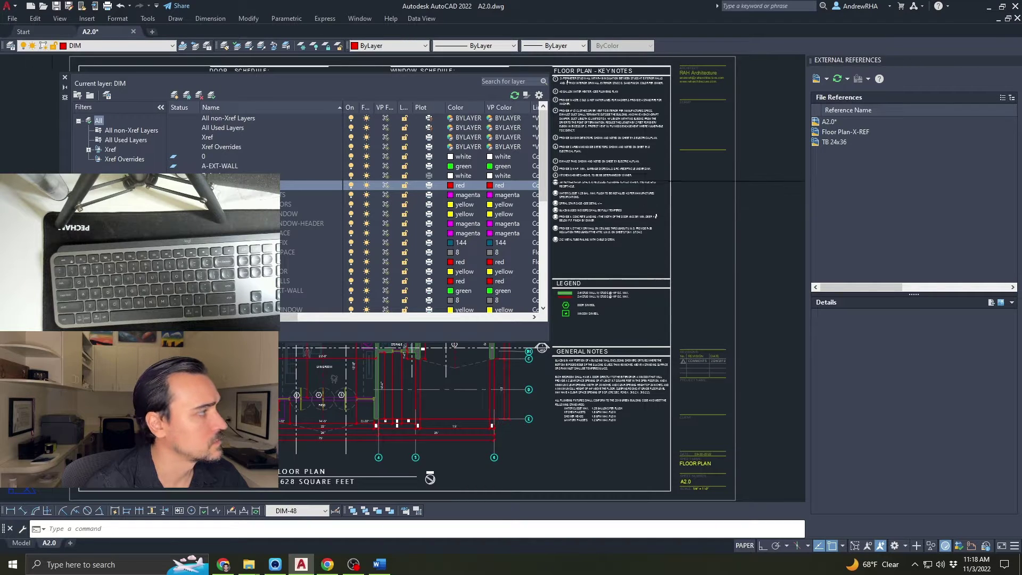
{"action": "left_click_drag", "start_coordinate": [65, 202], "coordinate": [2, 214]}
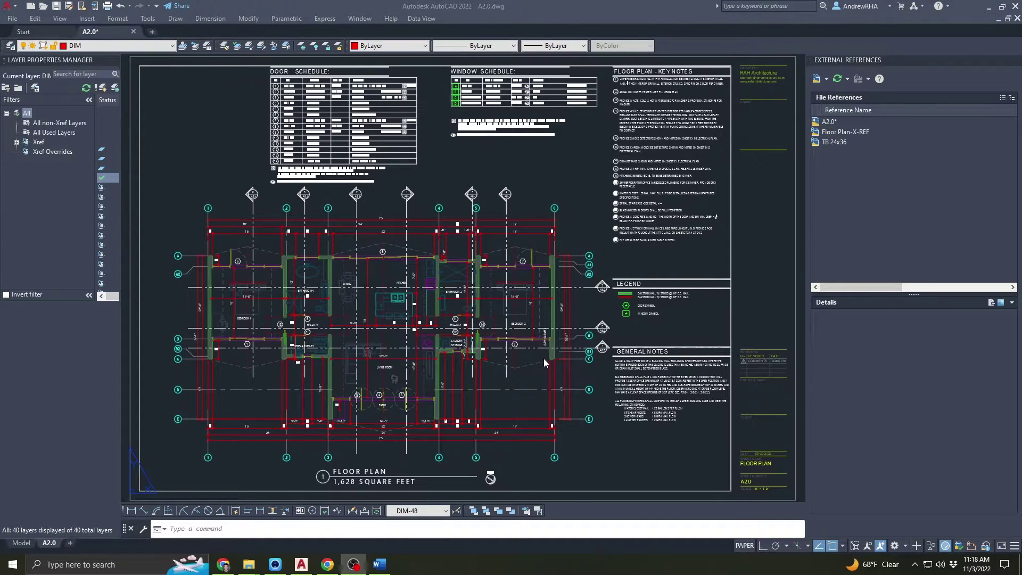
{"action": "left_click", "coordinate": [884, 61]}
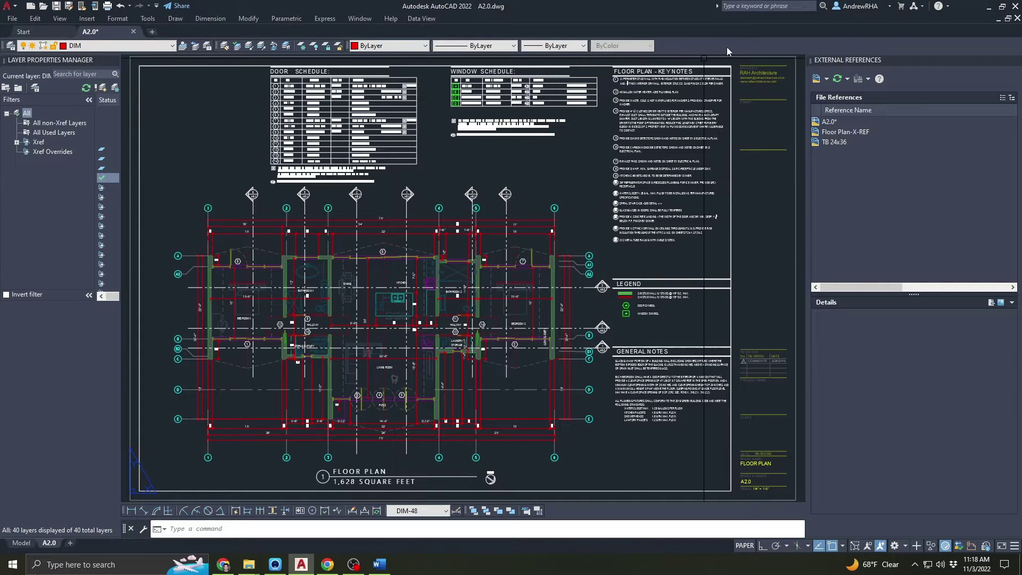
Step: Undock the External References palette and the Layer Properties Manager, and float them on the second monitor with External References underneath
{"action": "double_click", "coordinate": [872, 59]}
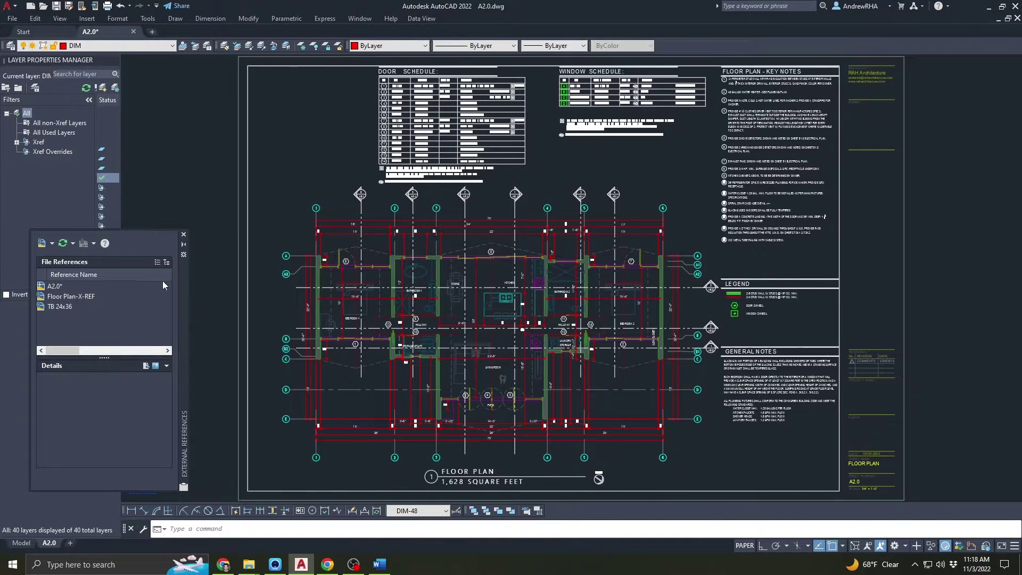
{"action": "left_click_drag", "start_coordinate": [186, 295], "coordinate": [298, 211]}
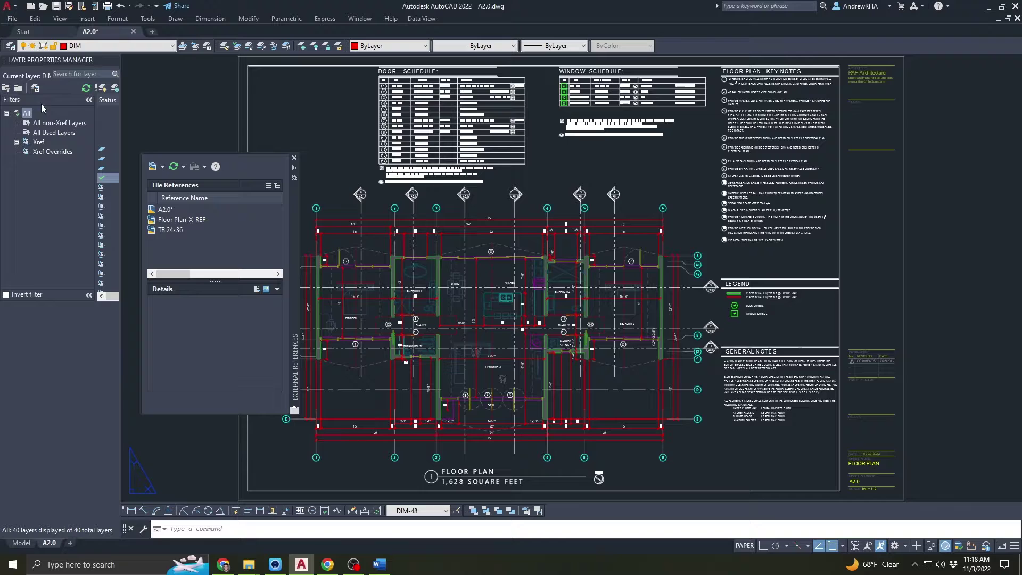
{"action": "double_click", "coordinate": [20, 59]}
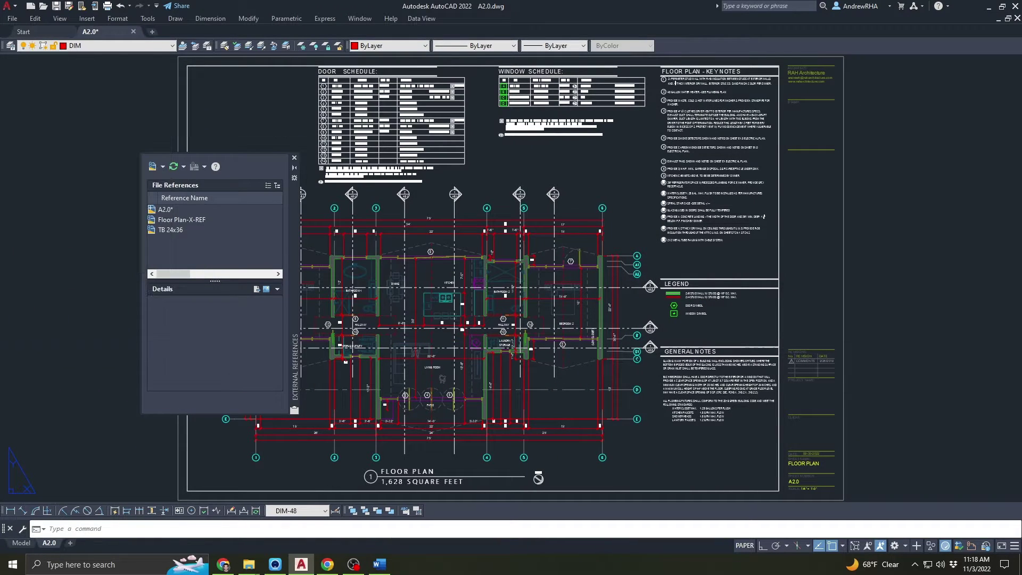
{"action": "double_click", "coordinate": [297, 258]}
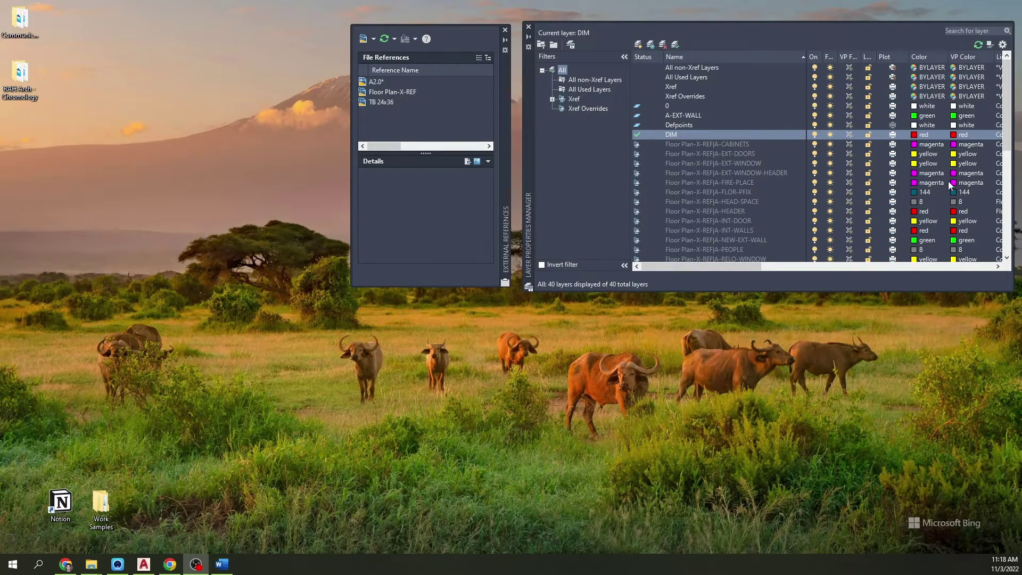
{"action": "left_click_drag", "start_coordinate": [509, 152], "coordinate": [681, 422]}
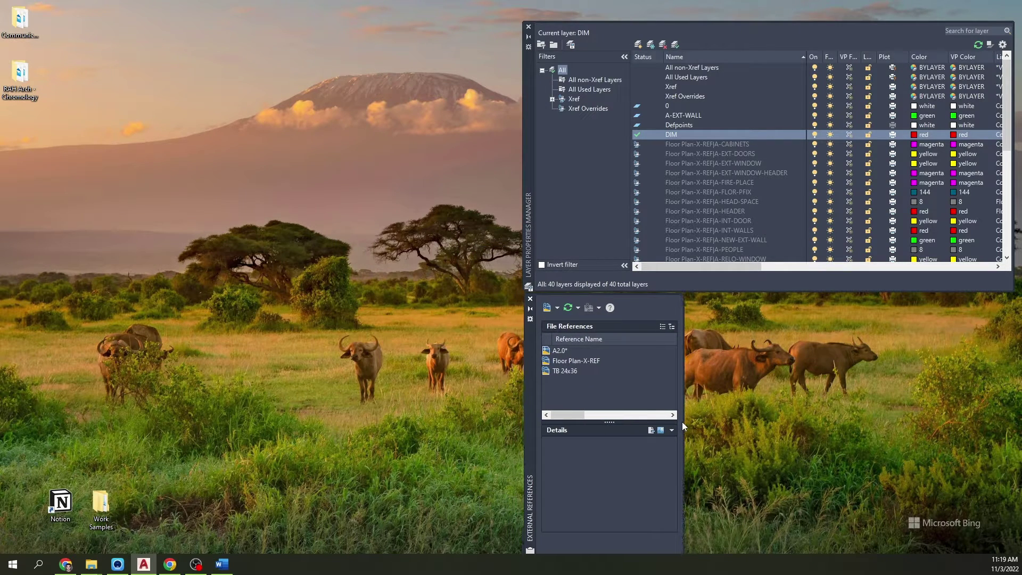
Step: Turn on auto-hide for both floating palettes and line them up one above the other along the second monitor's right edge
{"action": "left_click", "coordinate": [528, 36]}
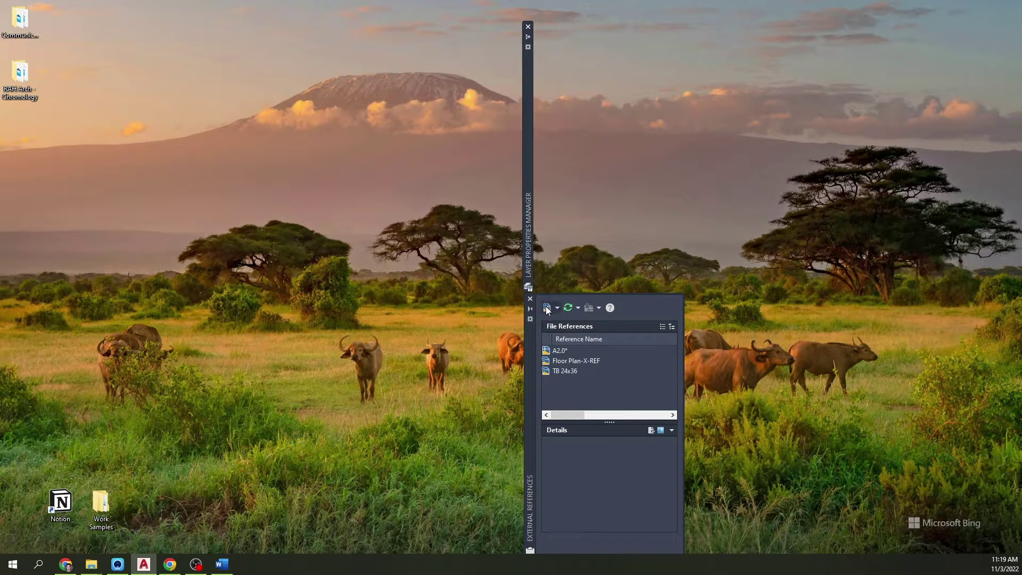
{"action": "left_click", "coordinate": [531, 309]}
{"action": "left_click_drag", "start_coordinate": [533, 368], "coordinate": [1021, 309]}
{"action": "left_click_drag", "start_coordinate": [982, 267], "coordinate": [861, 366]}
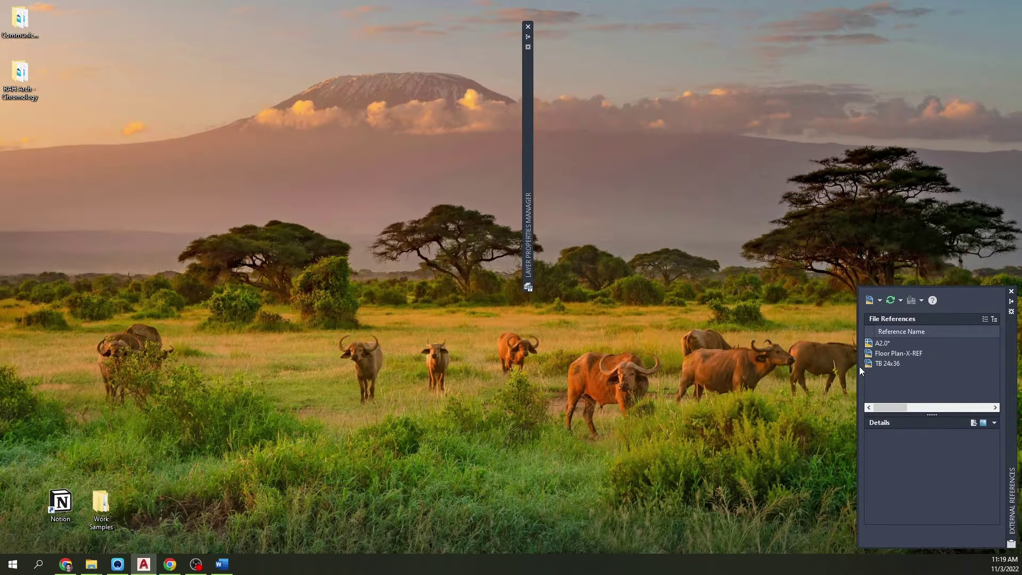
{"action": "left_click_drag", "start_coordinate": [526, 168], "coordinate": [1021, 168]}
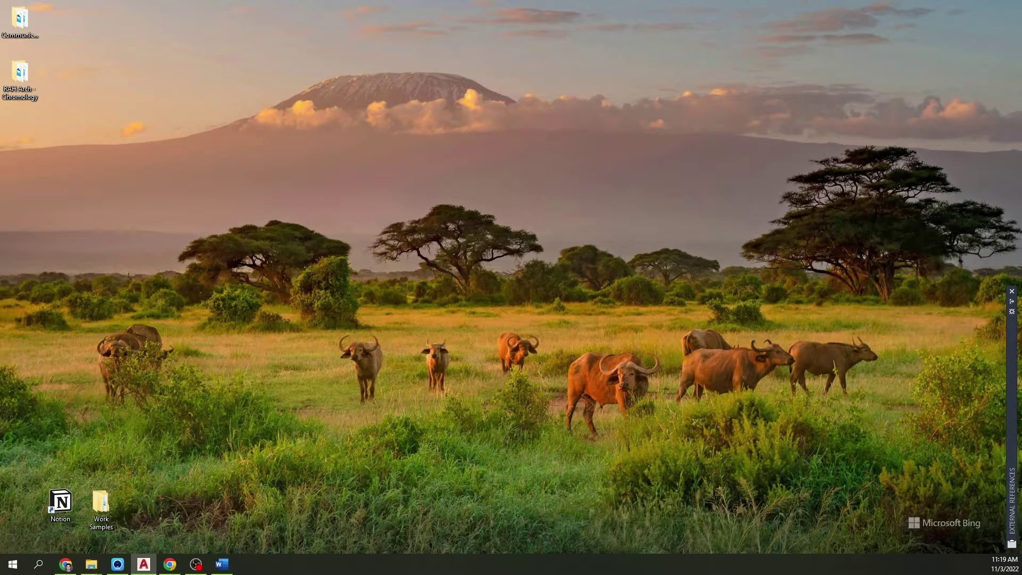
{"action": "left_click_drag", "start_coordinate": [1017, 214], "coordinate": [522, 158]}
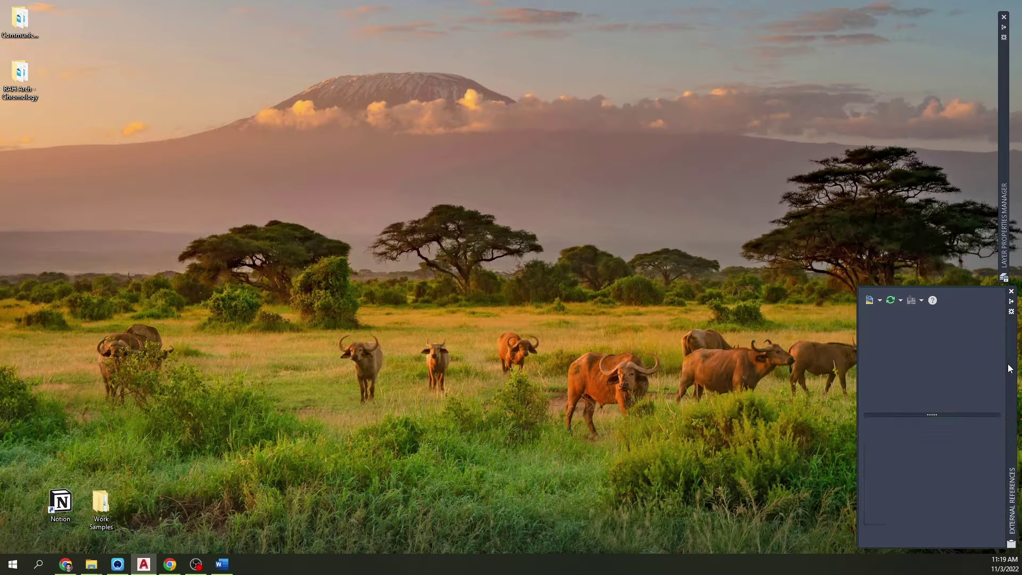
{"action": "mouse_move", "coordinate": [1002, 365]}
{"action": "left_click_drag", "start_coordinate": [961, 366], "coordinate": [998, 363]}
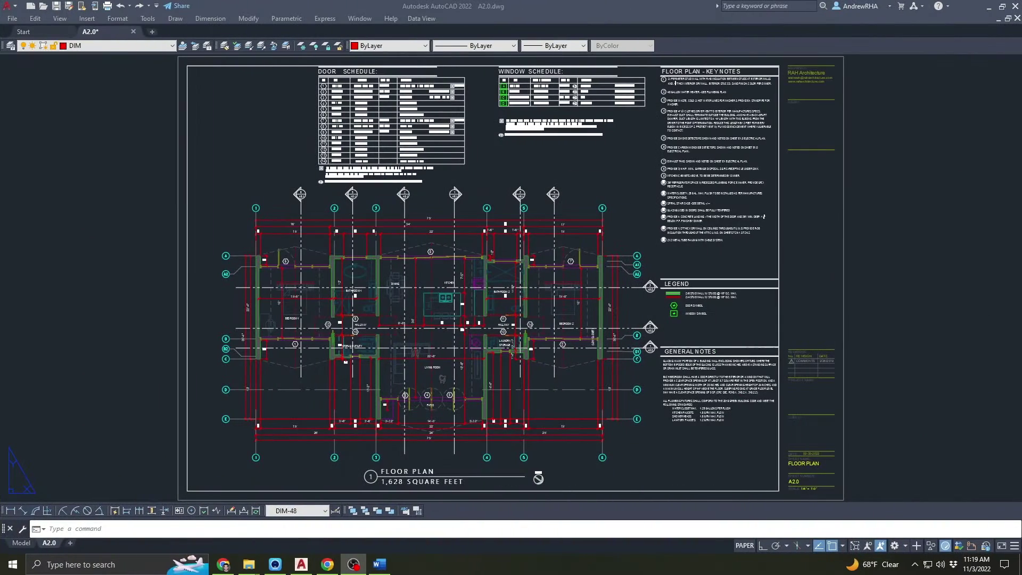
Step: Return to the drawing, and roll out the auto-hidden External References and Layer Properties Manager palettes on the second monitor to check them
{"action": "left_click", "coordinate": [134, 202]}
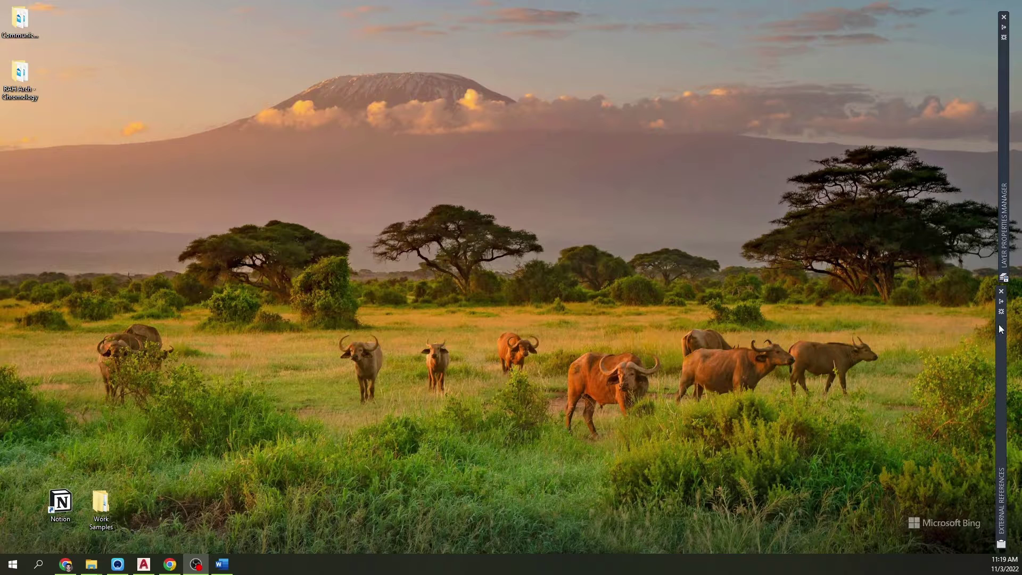
{"action": "mouse_move", "coordinate": [1006, 329]}
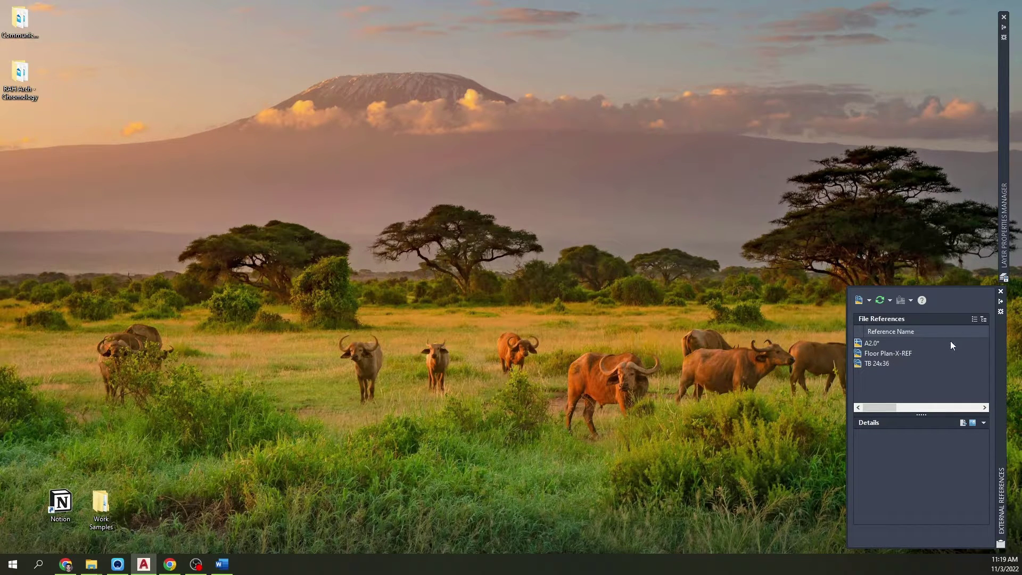
{"action": "mouse_move", "coordinate": [1004, 250]}
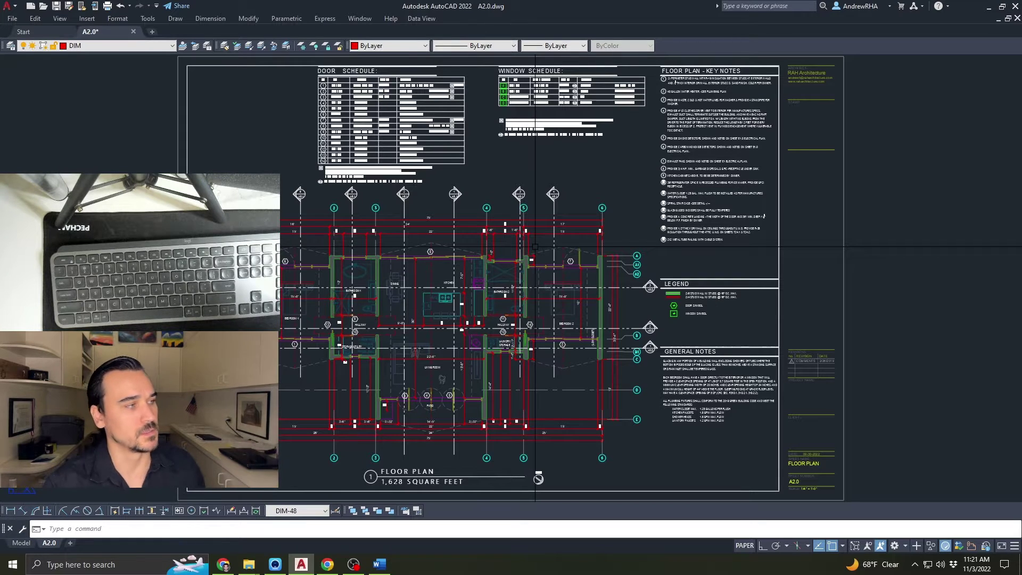
Step: Examine the floor plan in model space up close and from afar, and return to the A2.0 layout
{"action": "left_click", "coordinate": [22, 543]}
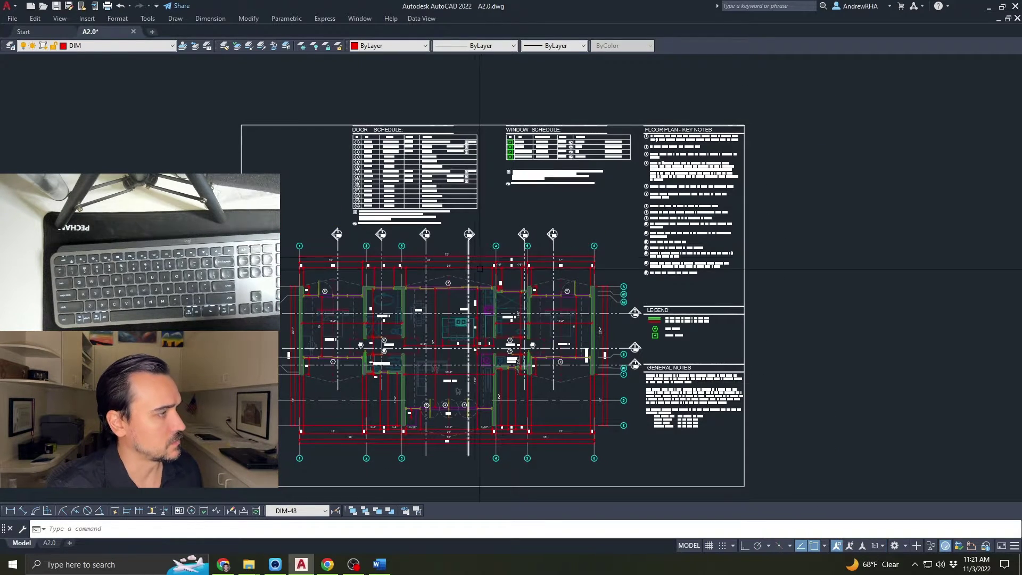
{"action": "scroll", "coordinate": [532, 252], "scroll_direction": "up", "scroll_amount": 6}
{"action": "scroll", "coordinate": [683, 139], "scroll_direction": "down", "scroll_amount": 4}
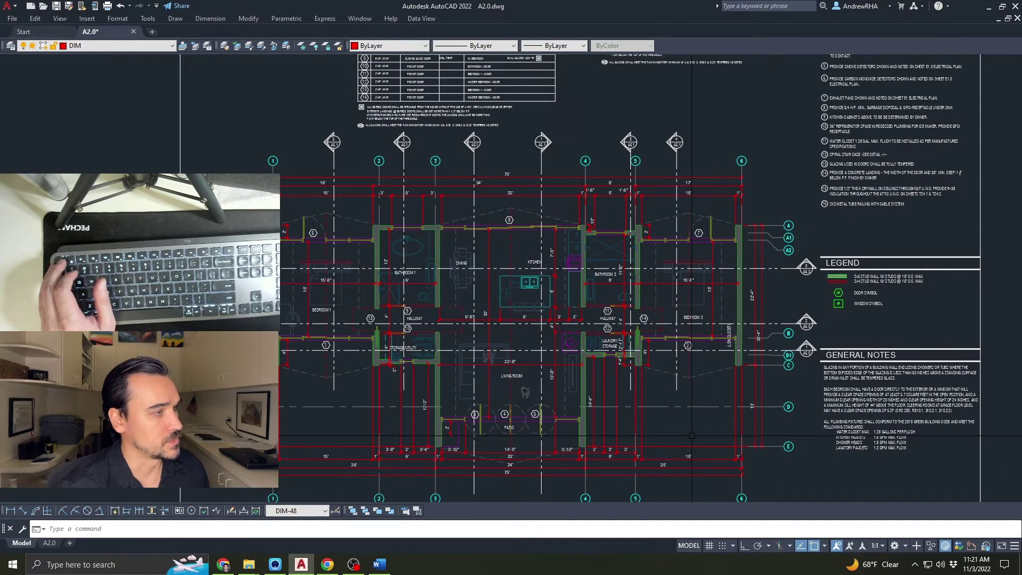
{"action": "scroll", "coordinate": [691, 435], "scroll_direction": "down", "scroll_amount": 8}
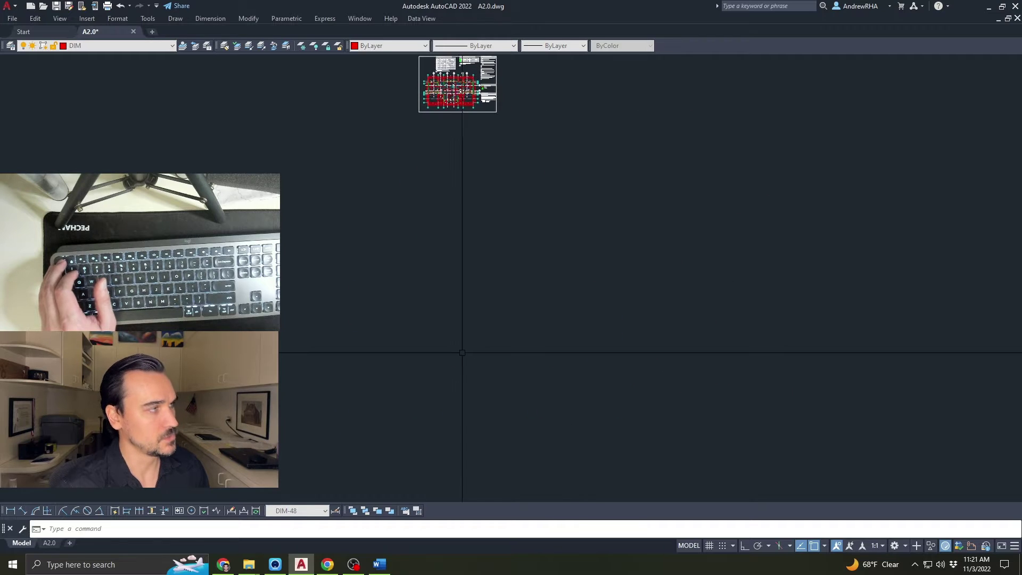
{"action": "left_click", "coordinate": [49, 543]}
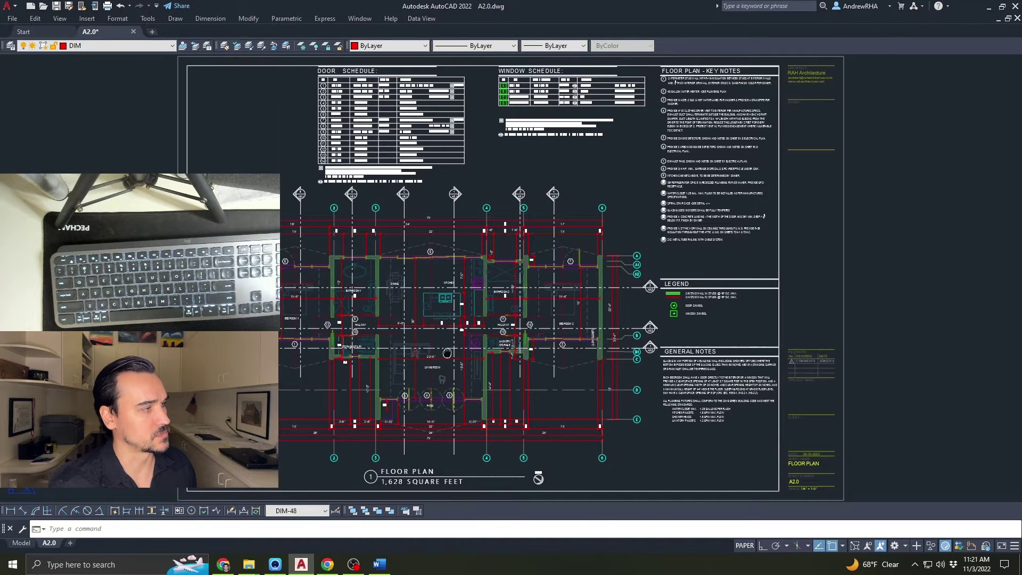
{"action": "middle_click_drag", "start_coordinate": [447, 353], "coordinate": [489, 344]}
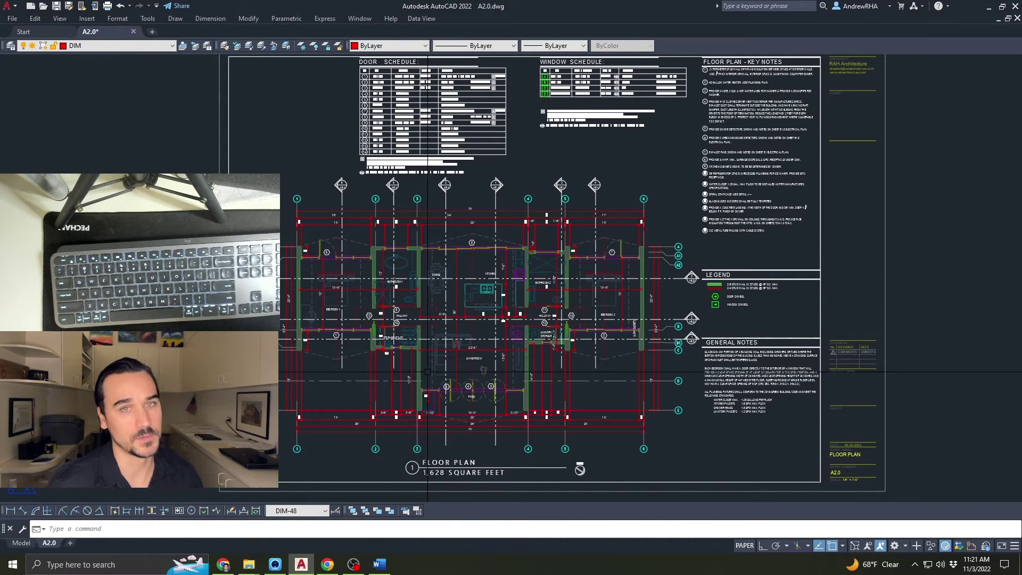